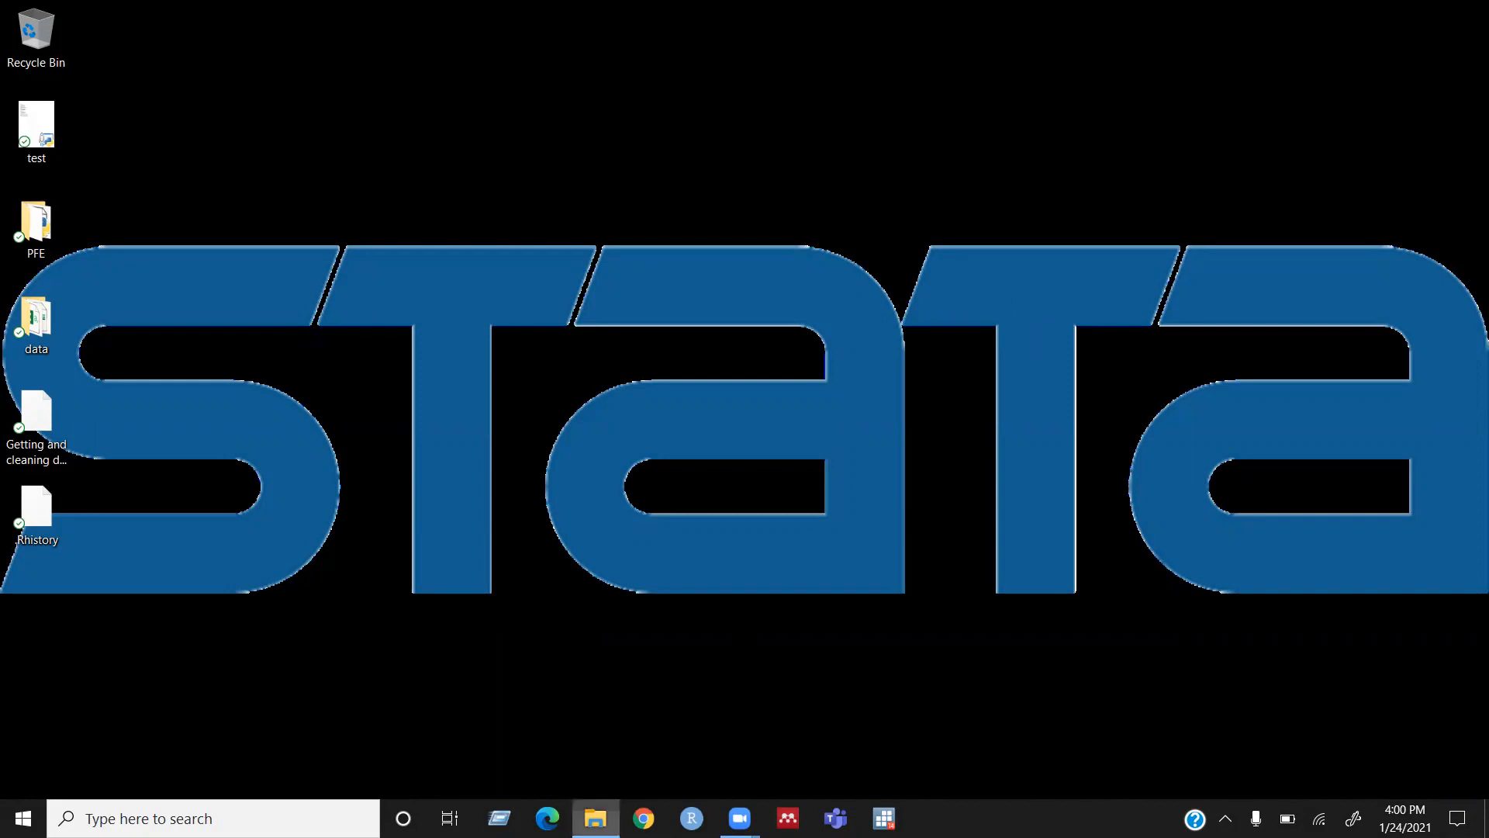
- Open the duplicates do-file from the Youtube folder into Stata's Do-file Editor
click(594, 818)
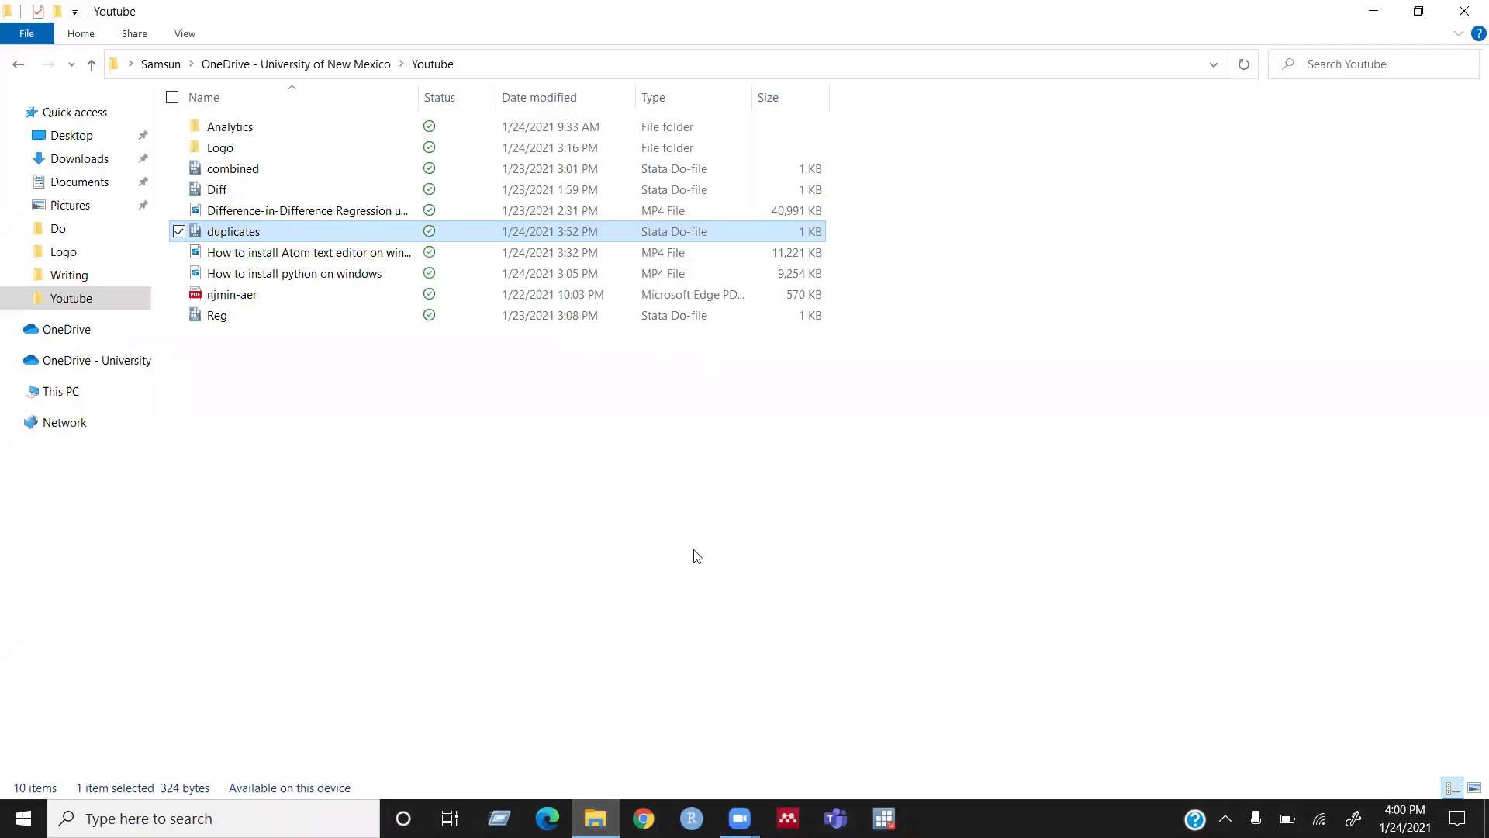
double_click(243, 234)
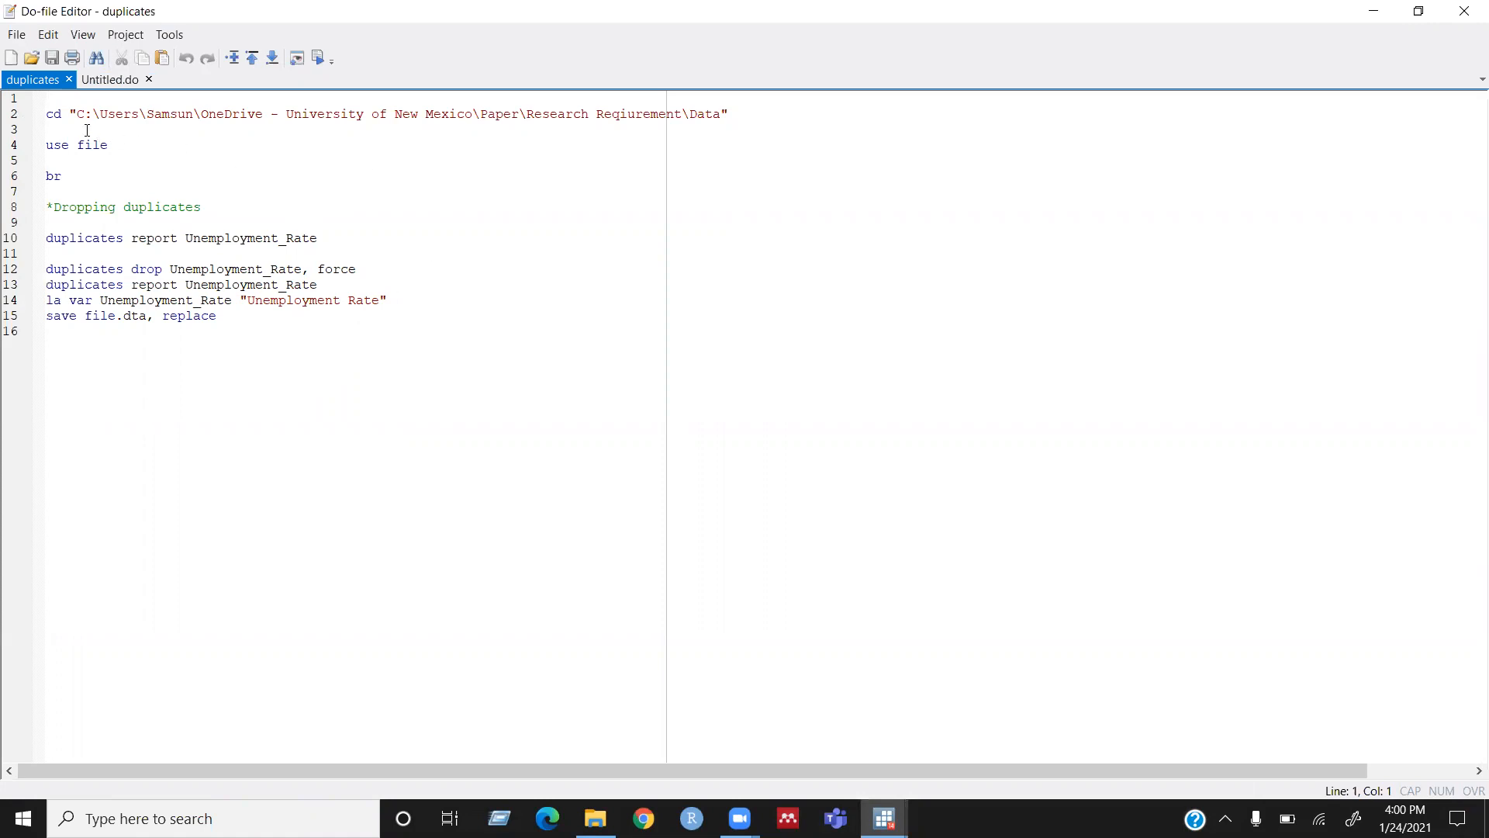
- Run the folder and data-loading lines, then browse the 432 observations in the Data Editor
mouse_move(45, 112)
mouse_down()
mouse_move(91, 157)
mouse_move(116, 149)
mouse_up()
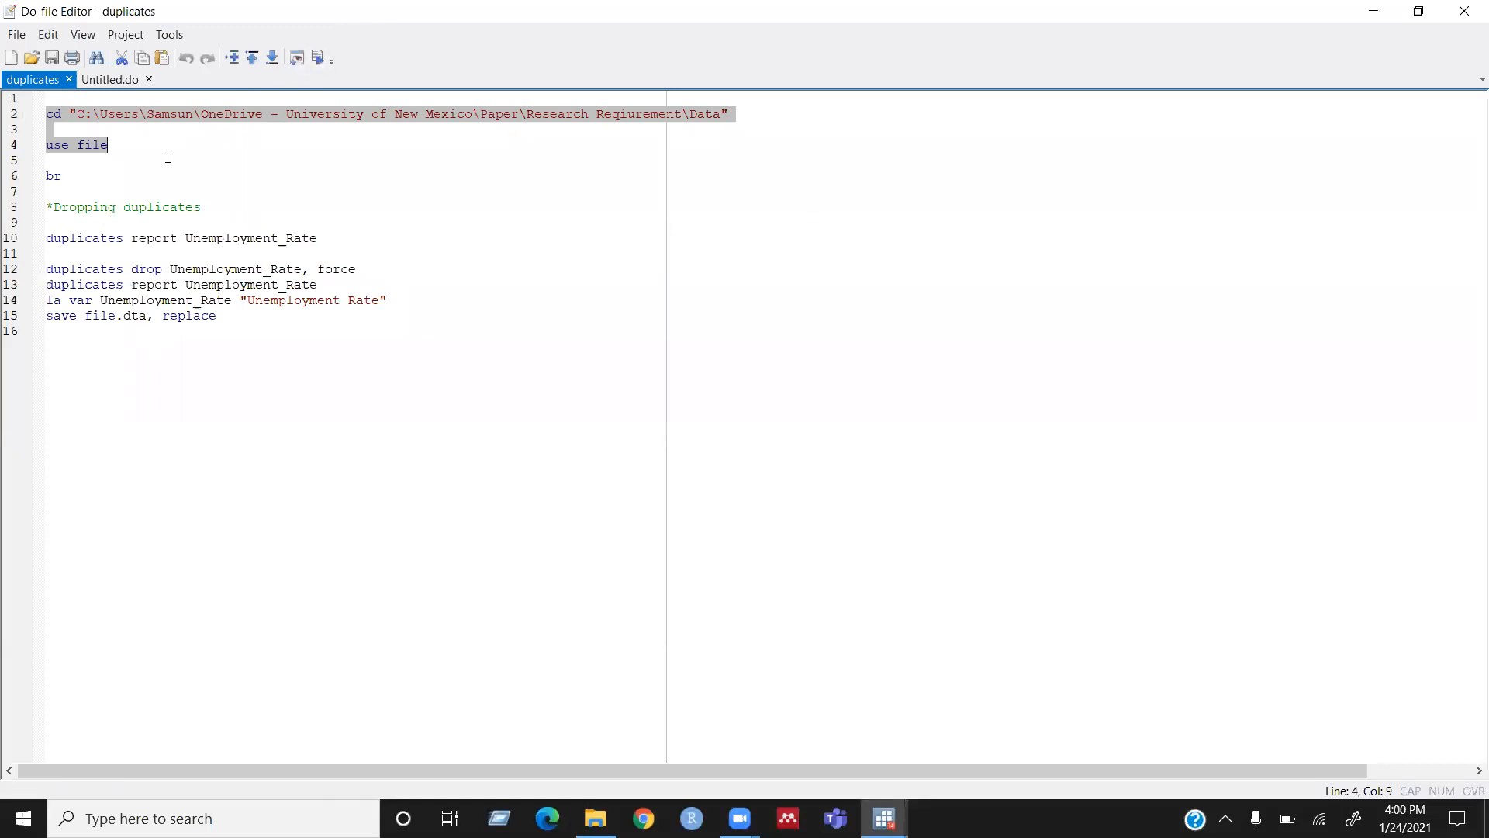
click(23, 176)
click(320, 59)
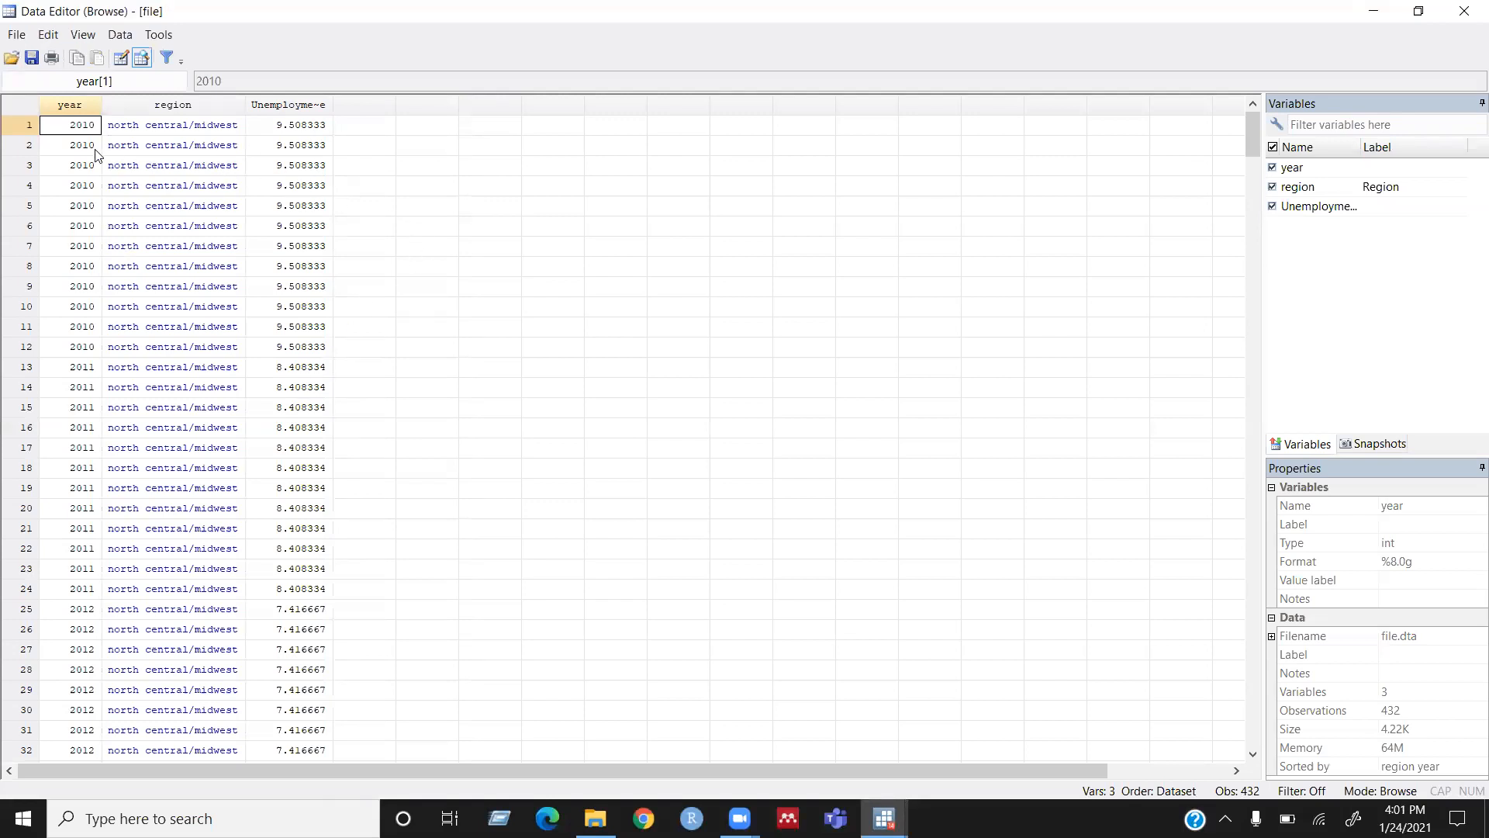
- Close the Data Editor (Browse) window to return to the do-file
click(1462, 13)
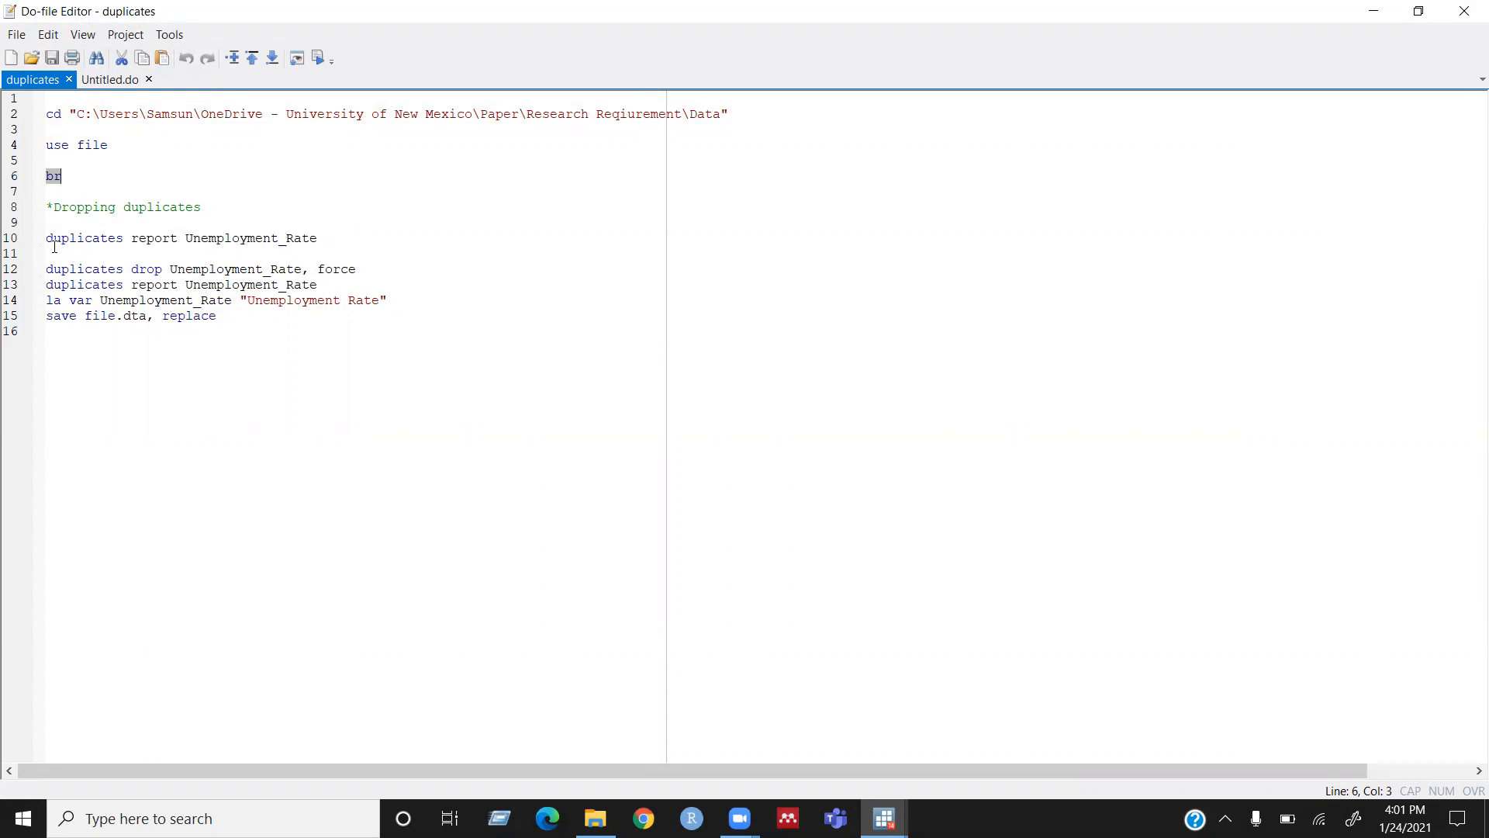
- Run 'duplicates report Unemployment_Rate' and view the 12 copies, 432 observations, 396 surplus output
click(16, 240)
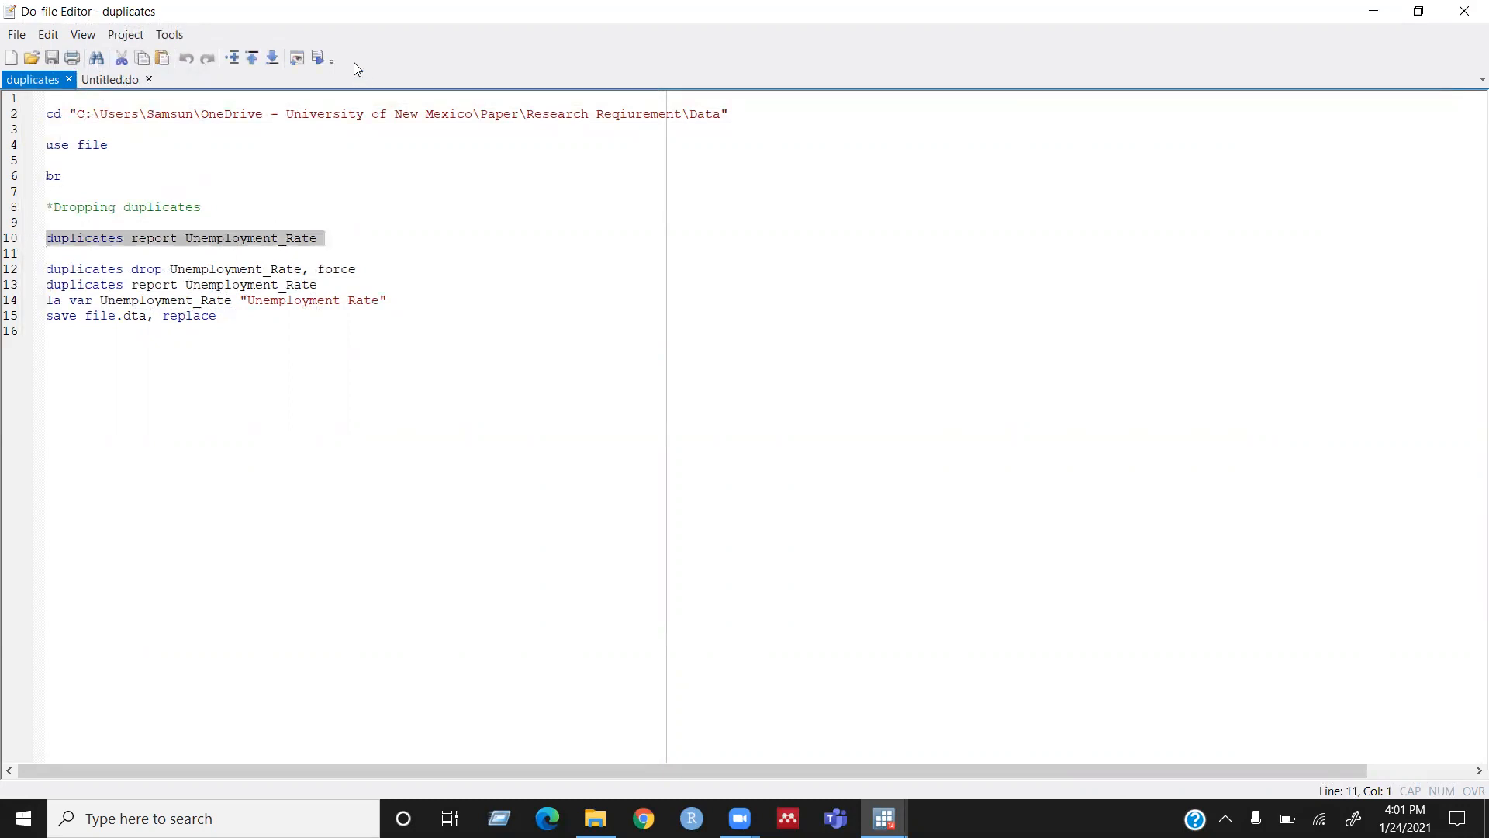
key(shift+Left)
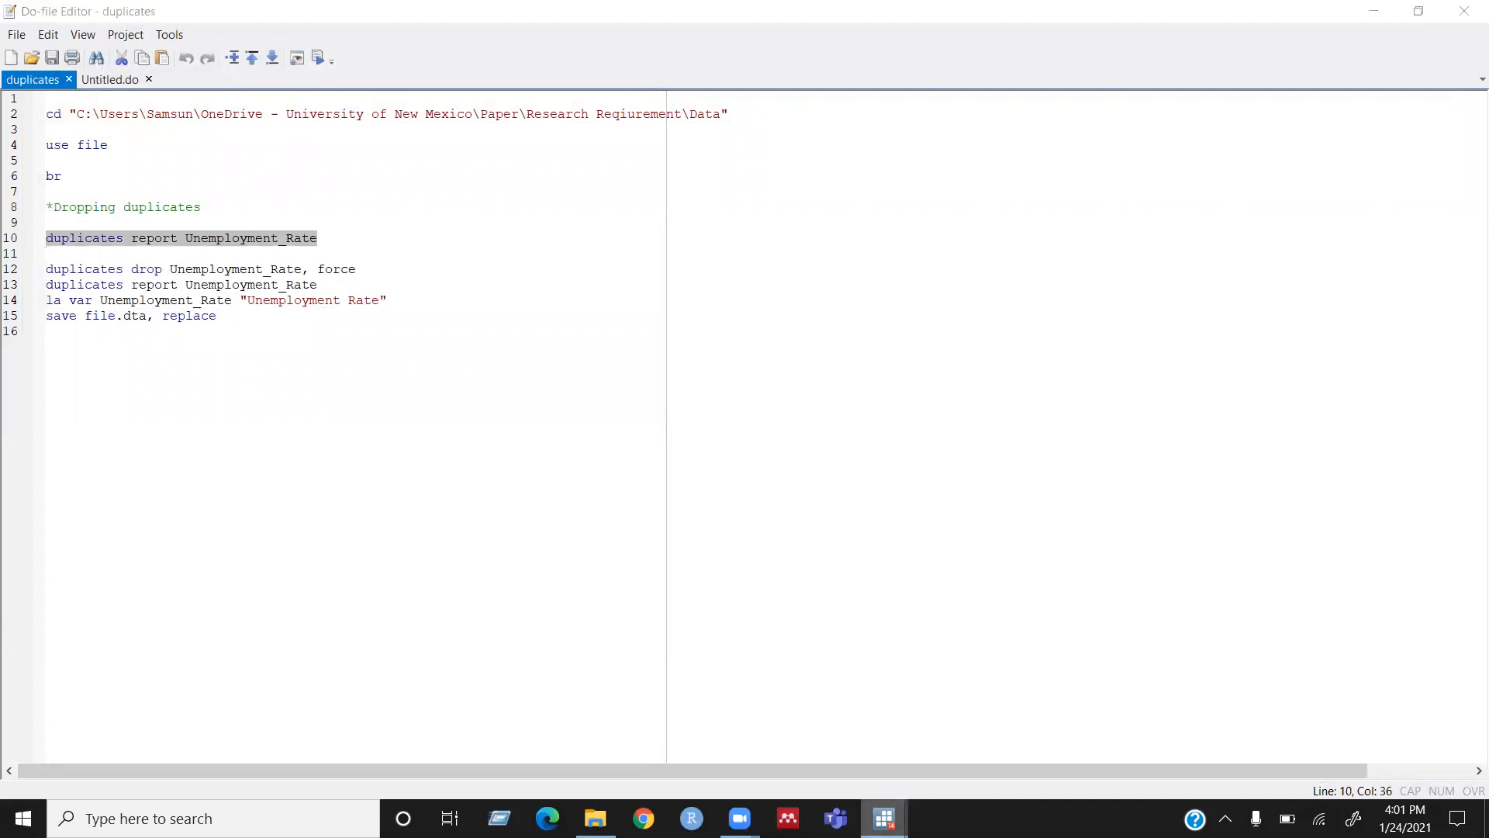
mouse_move(884, 819)
click(781, 748)
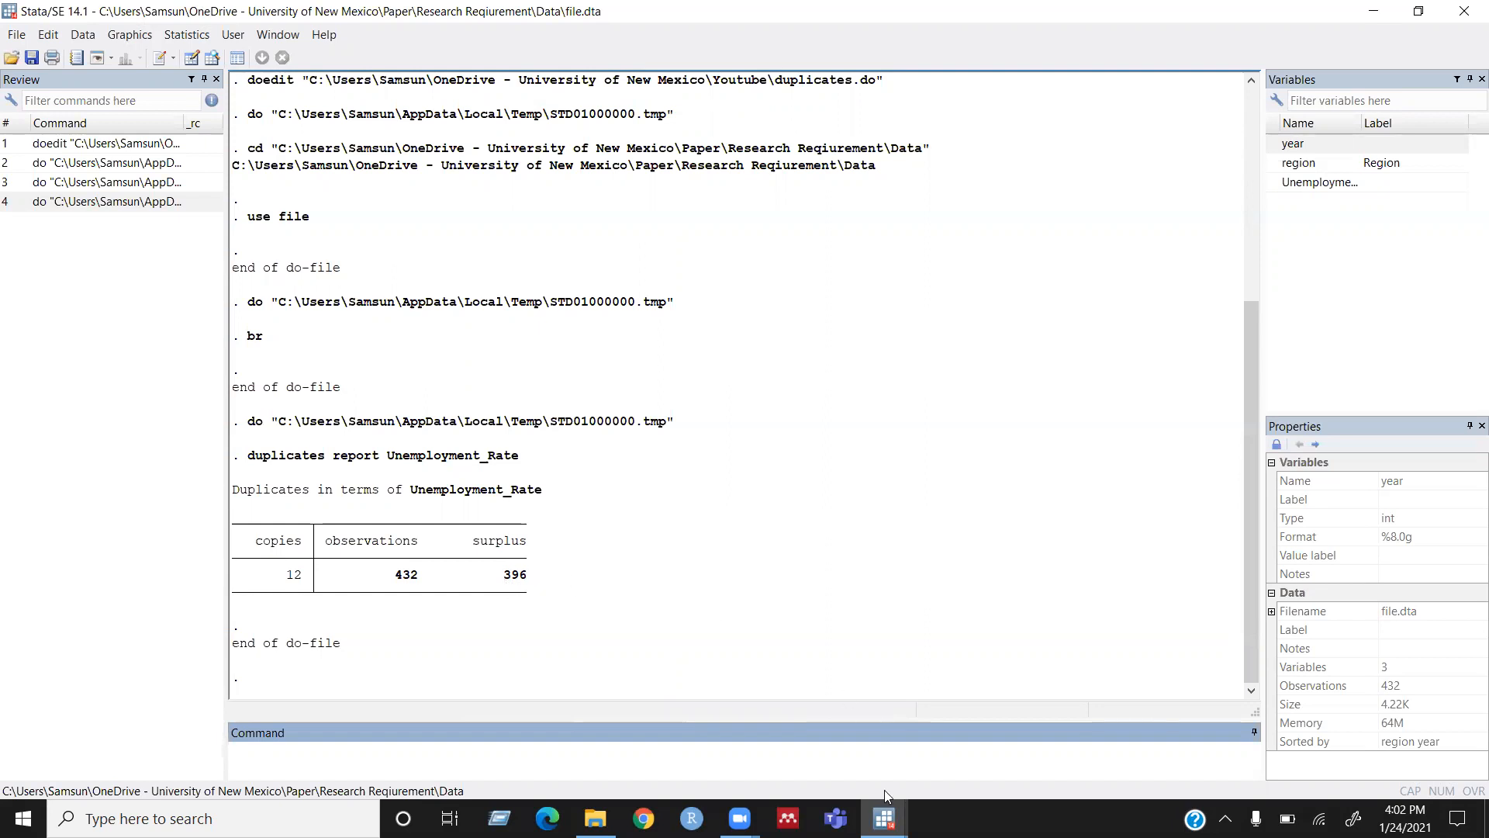
click(885, 819)
click(955, 755)
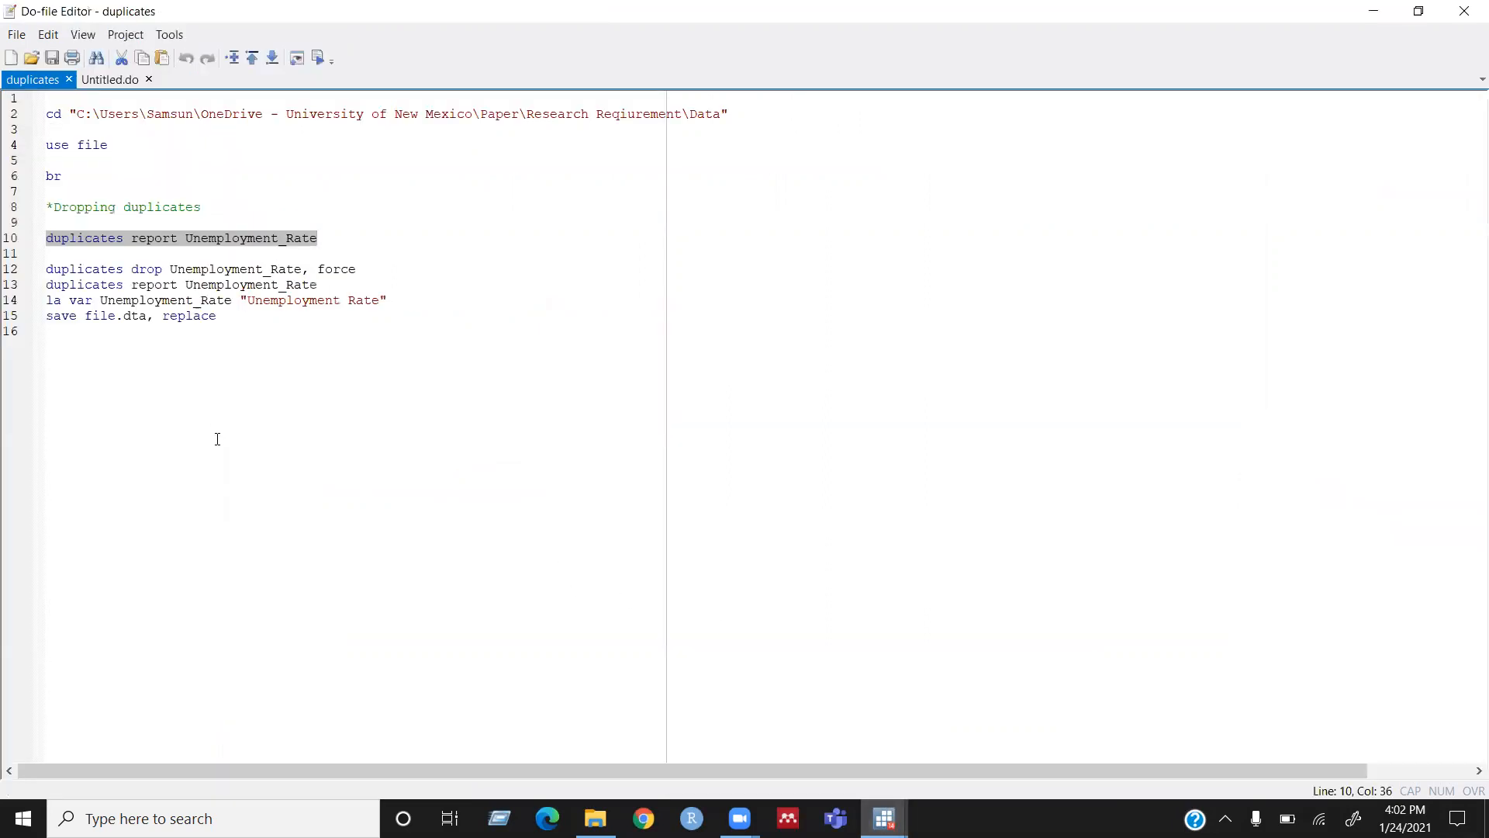
- Run 'duplicates drop Unemployment_Rate, force', deleting 396 observations and leaving 36
click(368, 269)
key(Return)
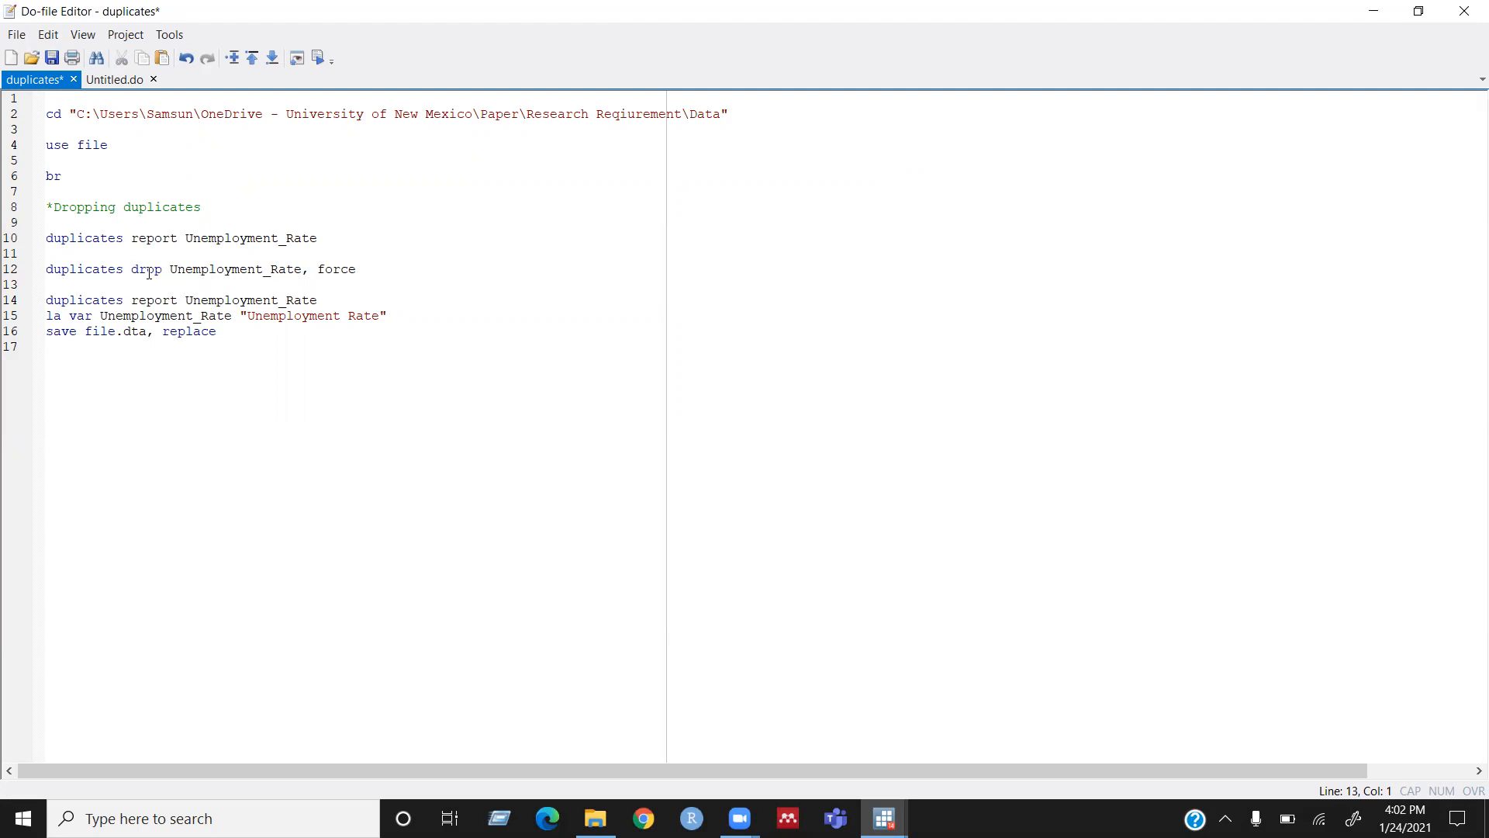
click(21, 270)
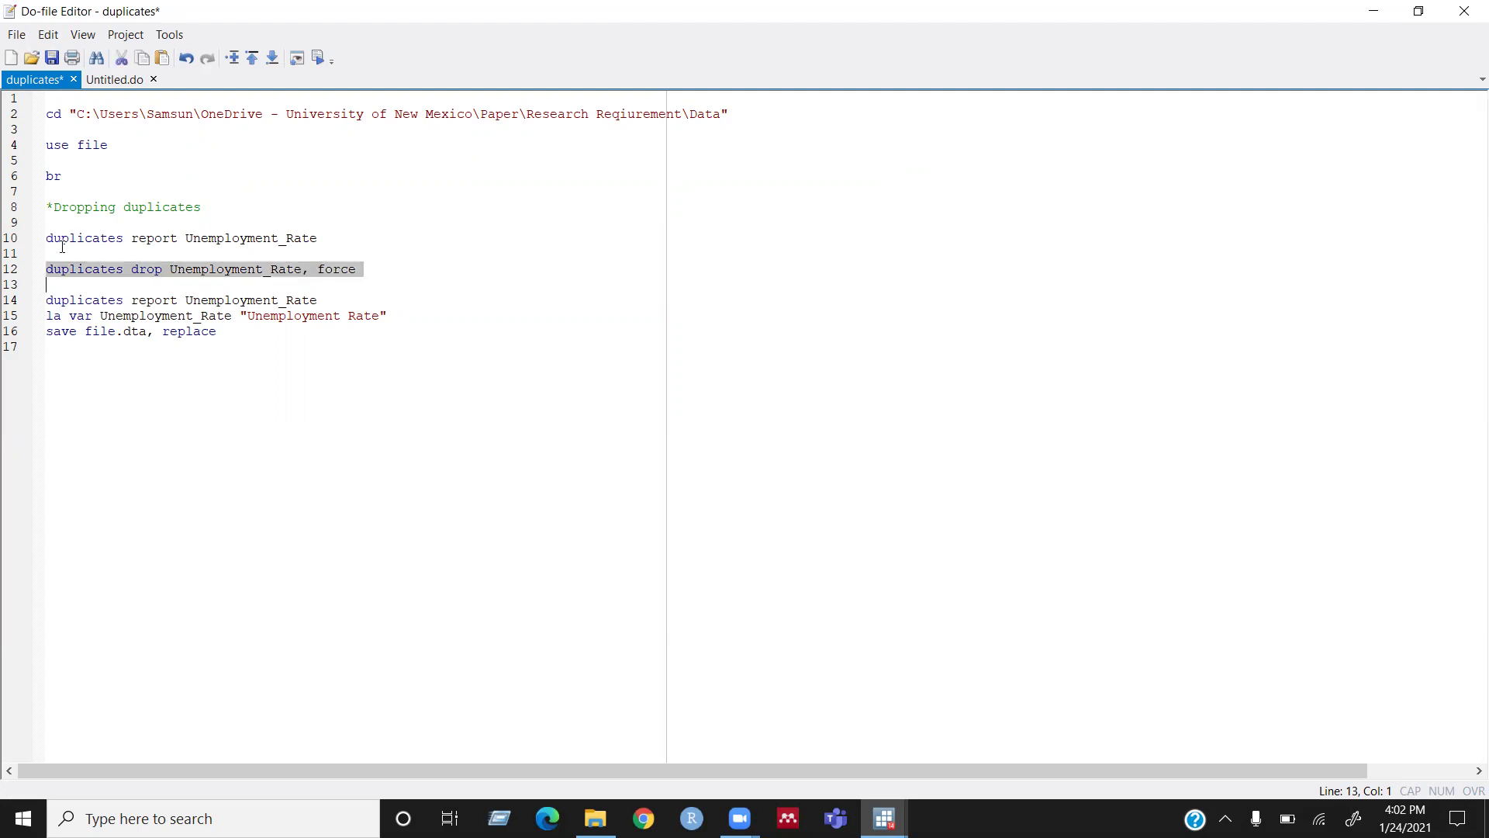
click(317, 58)
click(720, 753)
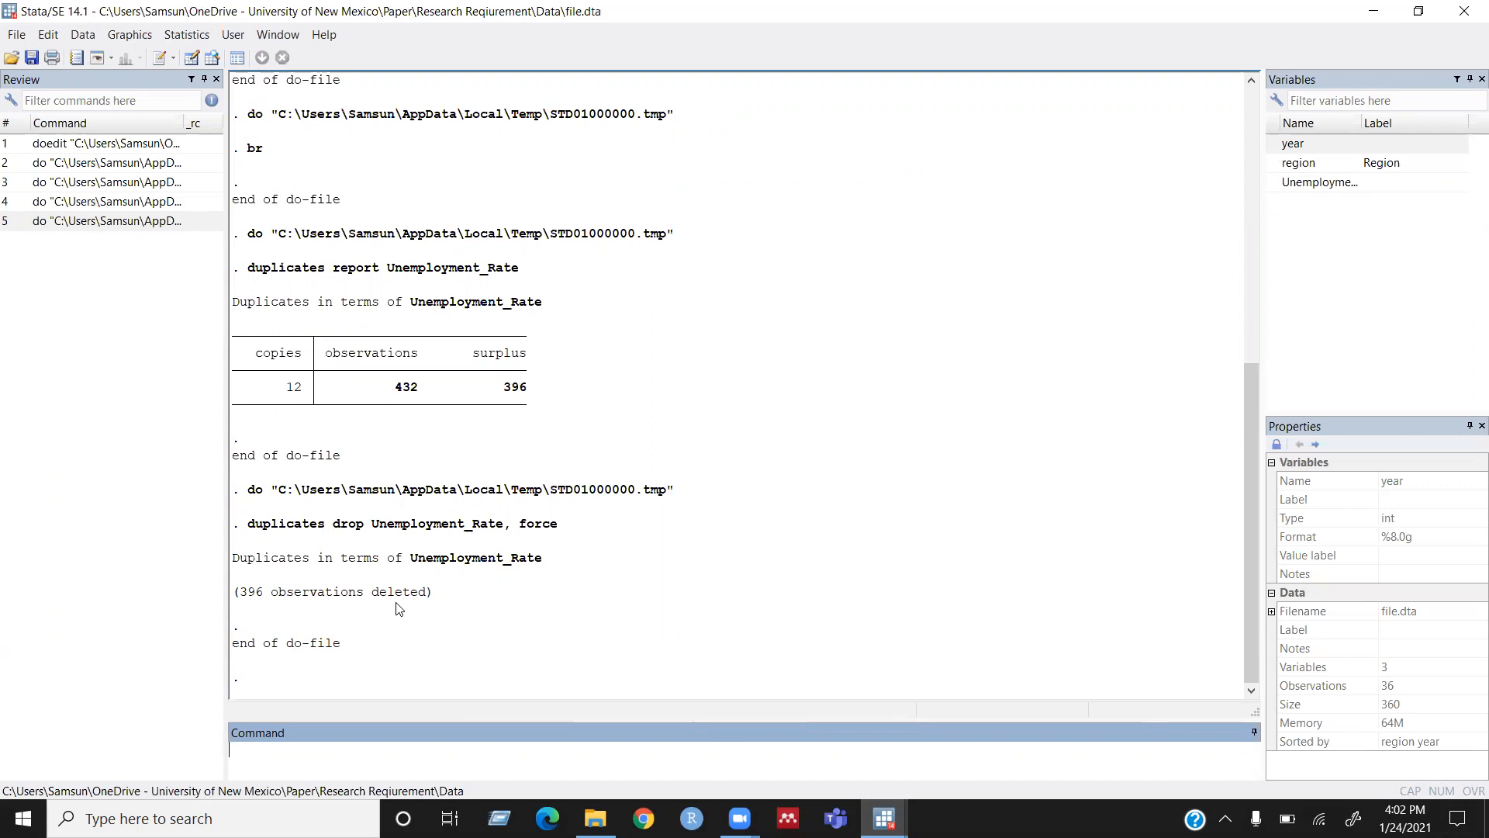
mouse_move(884, 819)
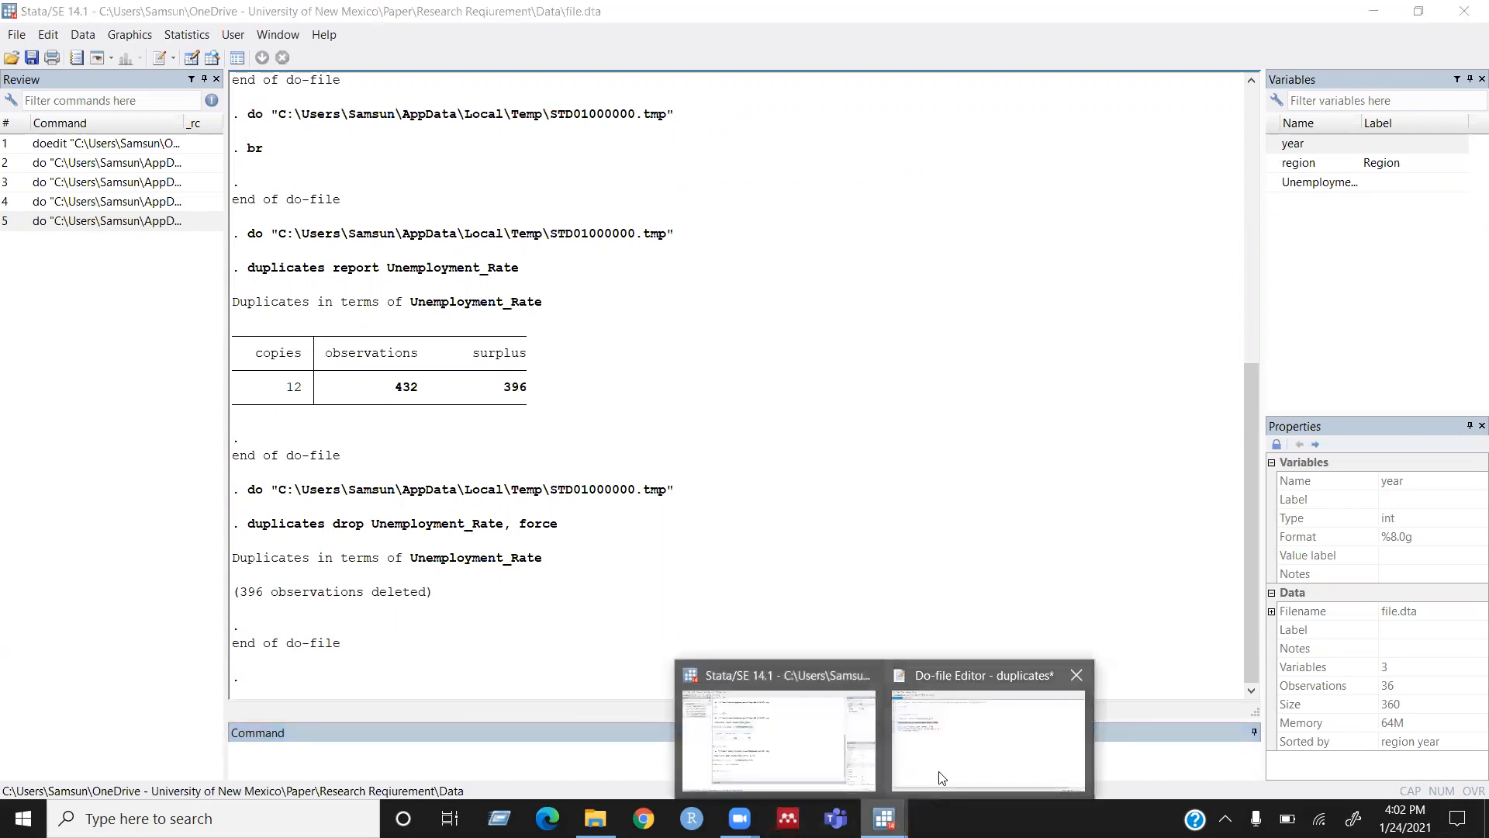
click(944, 769)
- Rerun 'duplicates report Unemployment_Rate', showing 1 copy, 36 observations and zero surplus
key(Down)
key(Down)
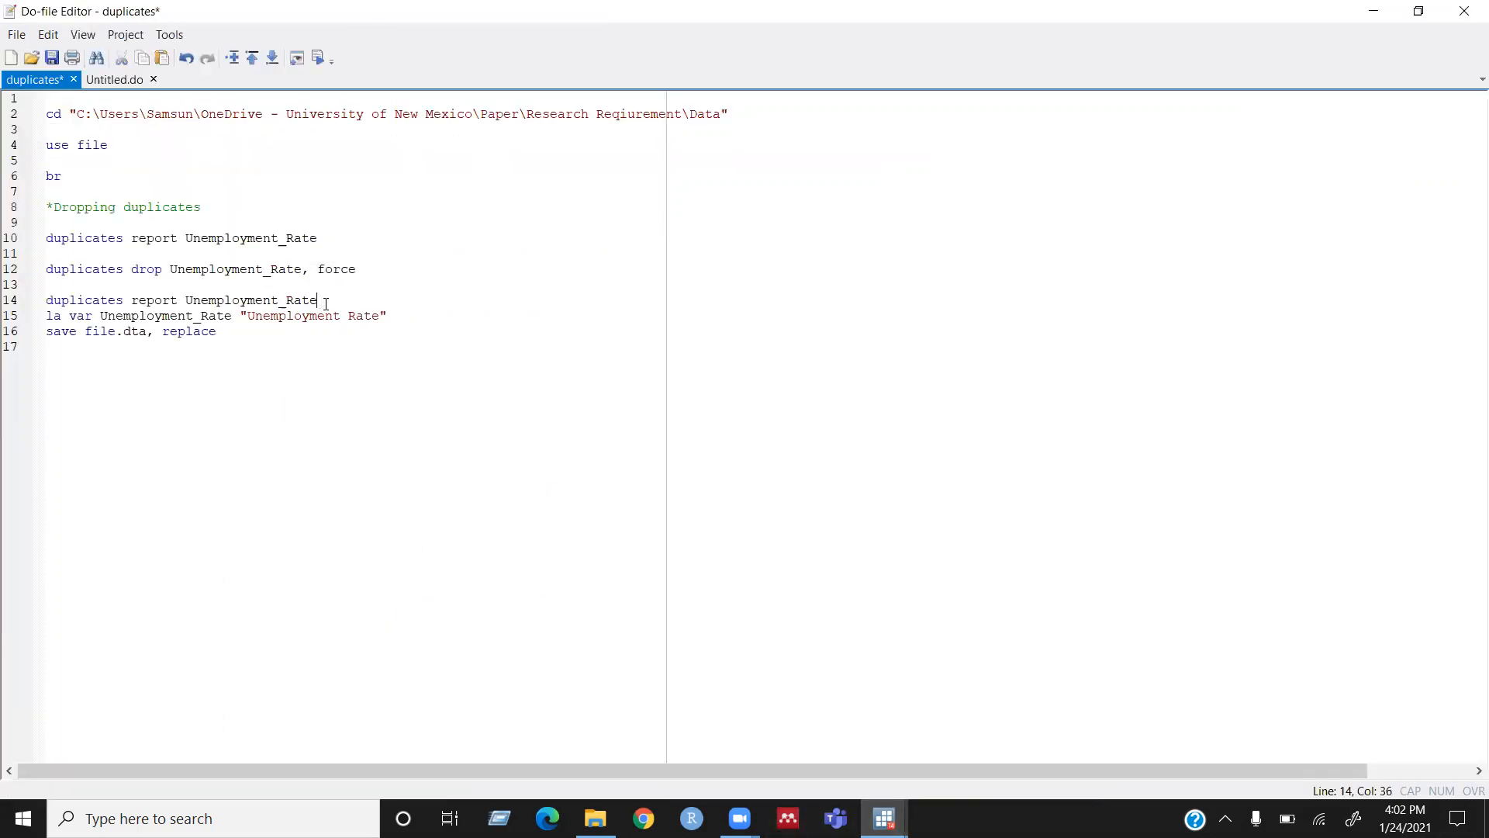
key(Return)
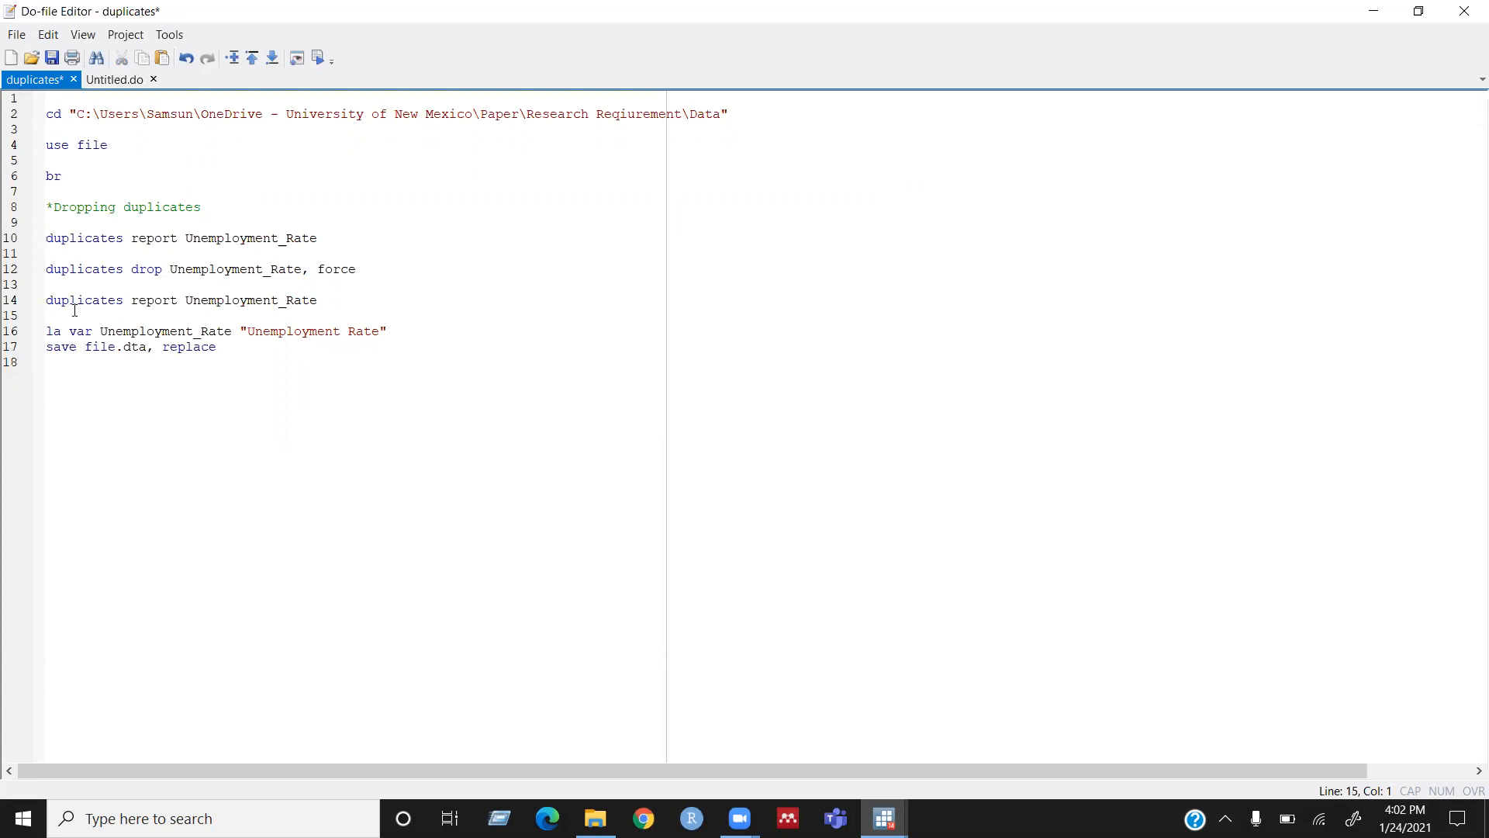
click(18, 302)
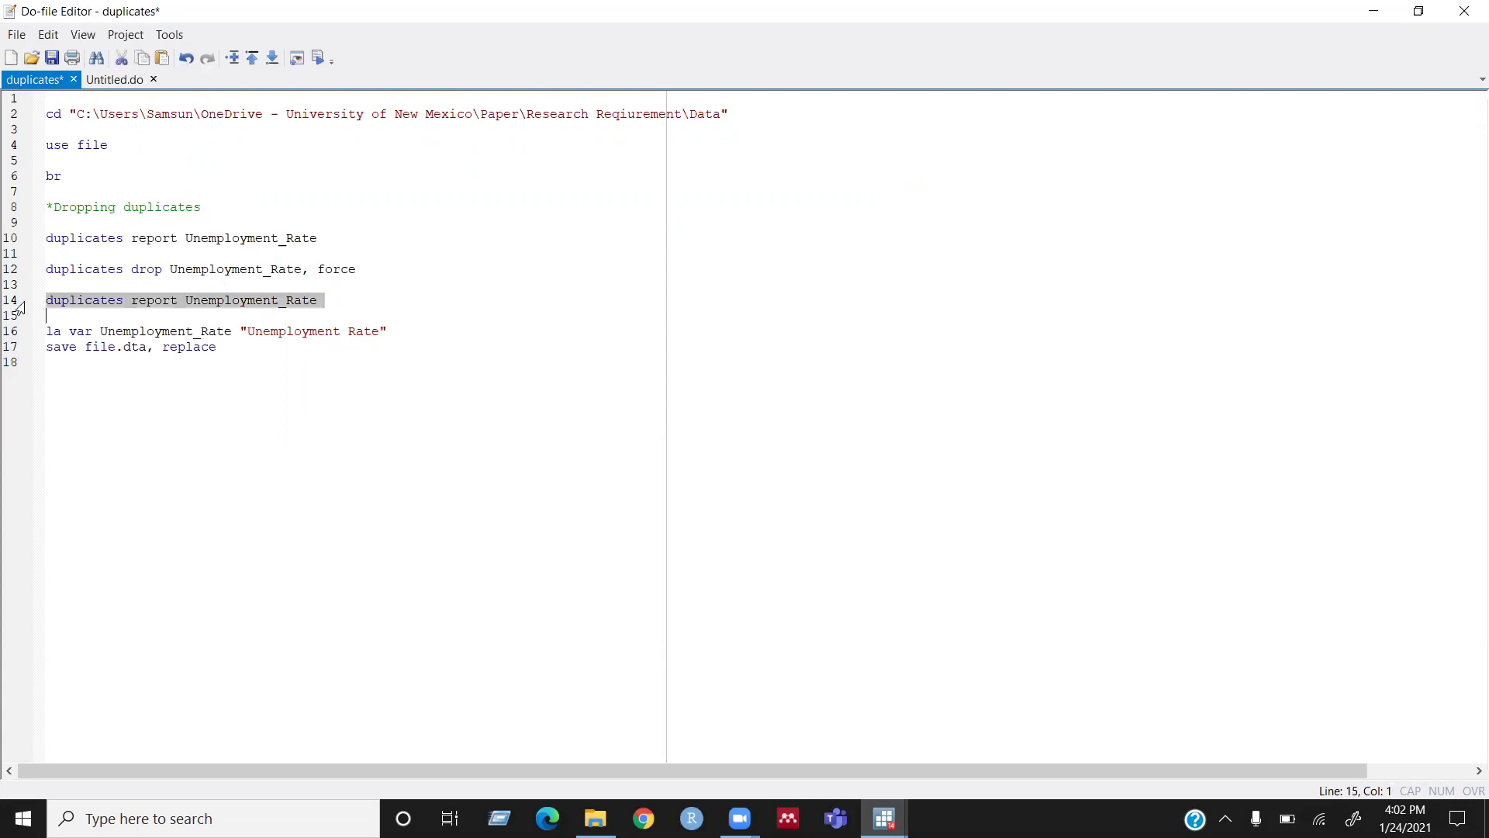
click(320, 62)
mouse_move(884, 818)
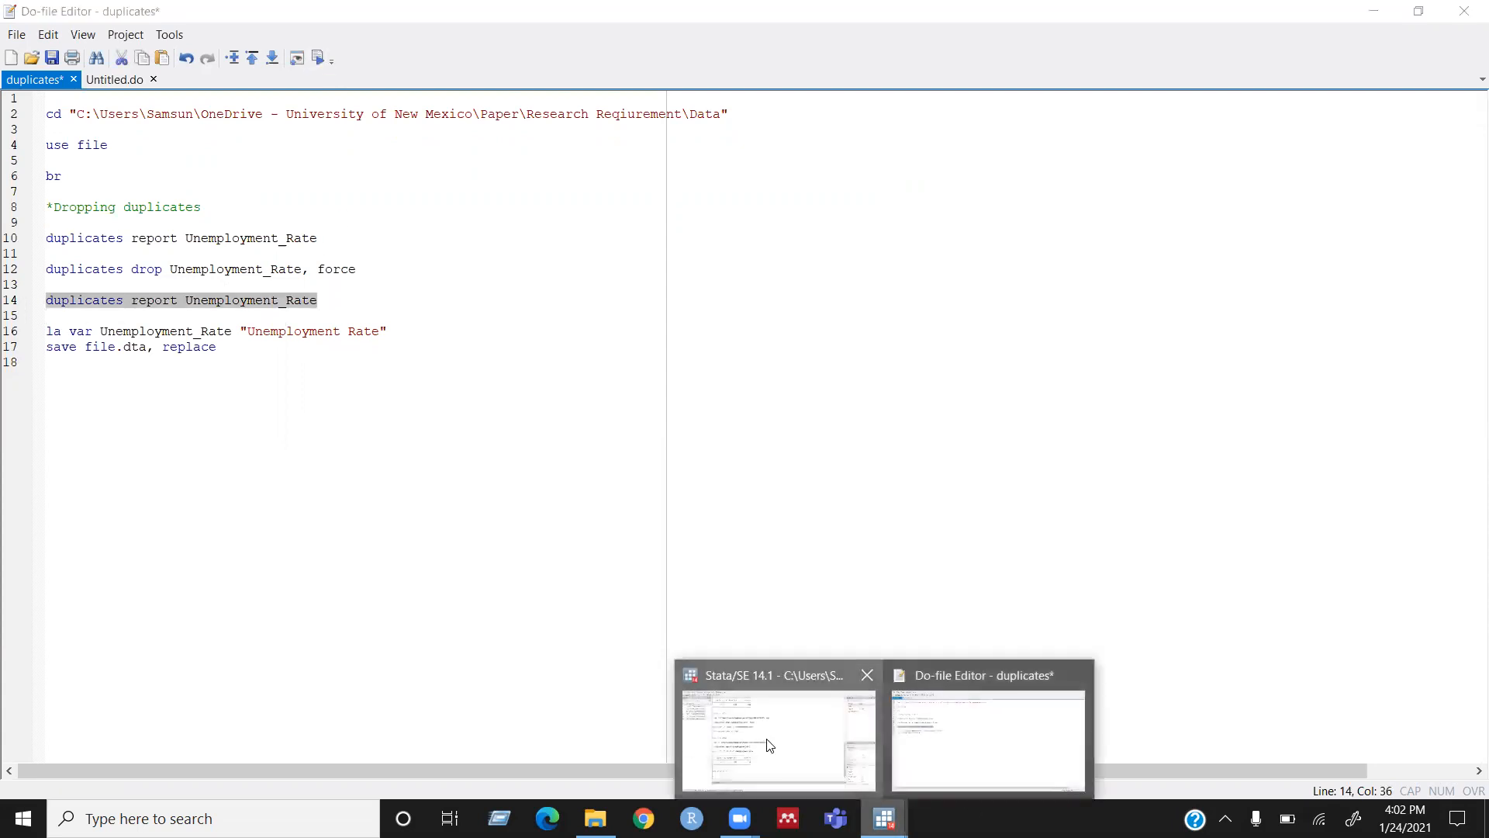
click(768, 745)
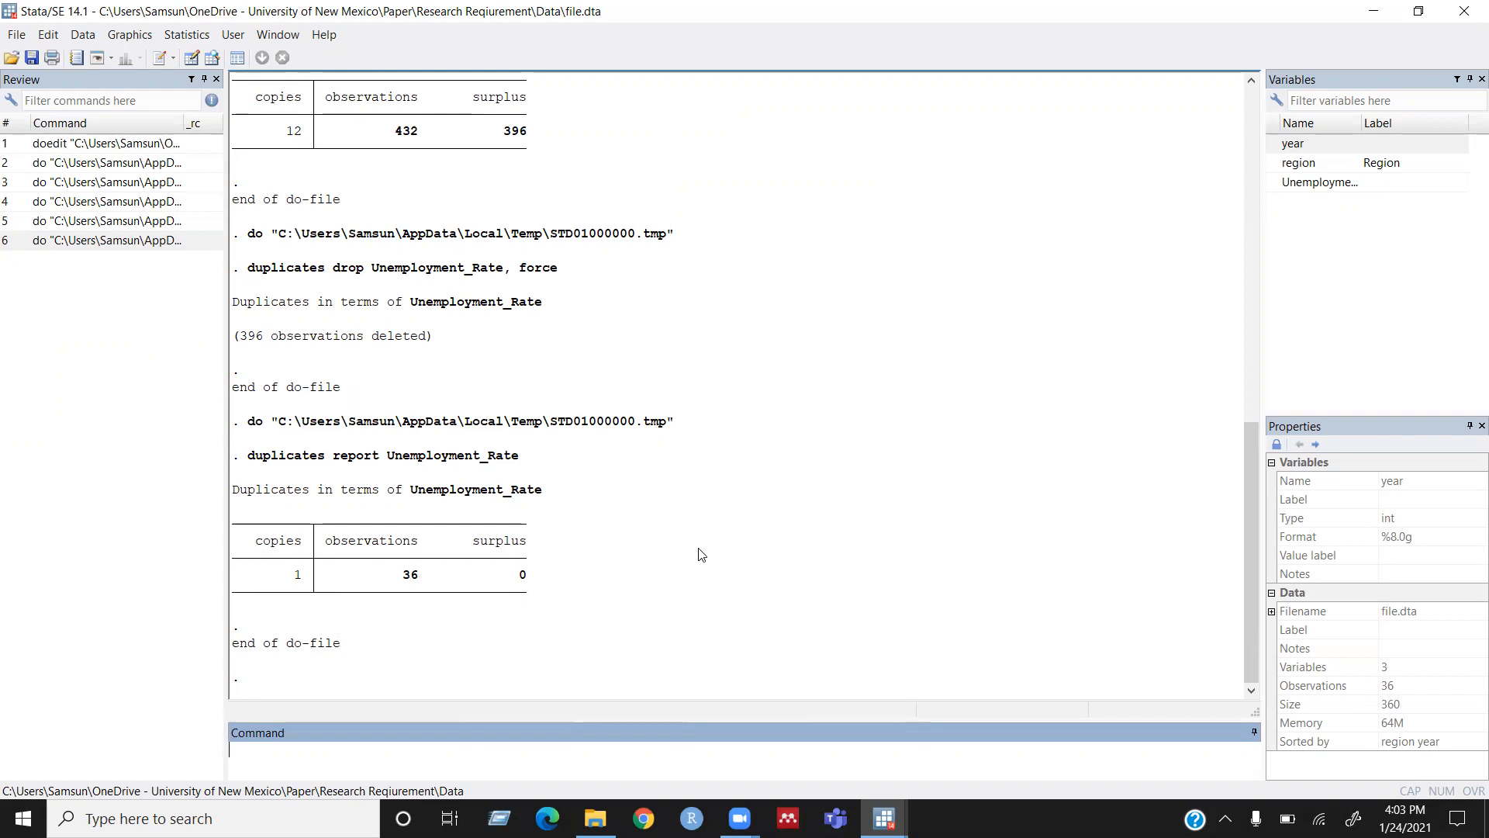
click(884, 818)
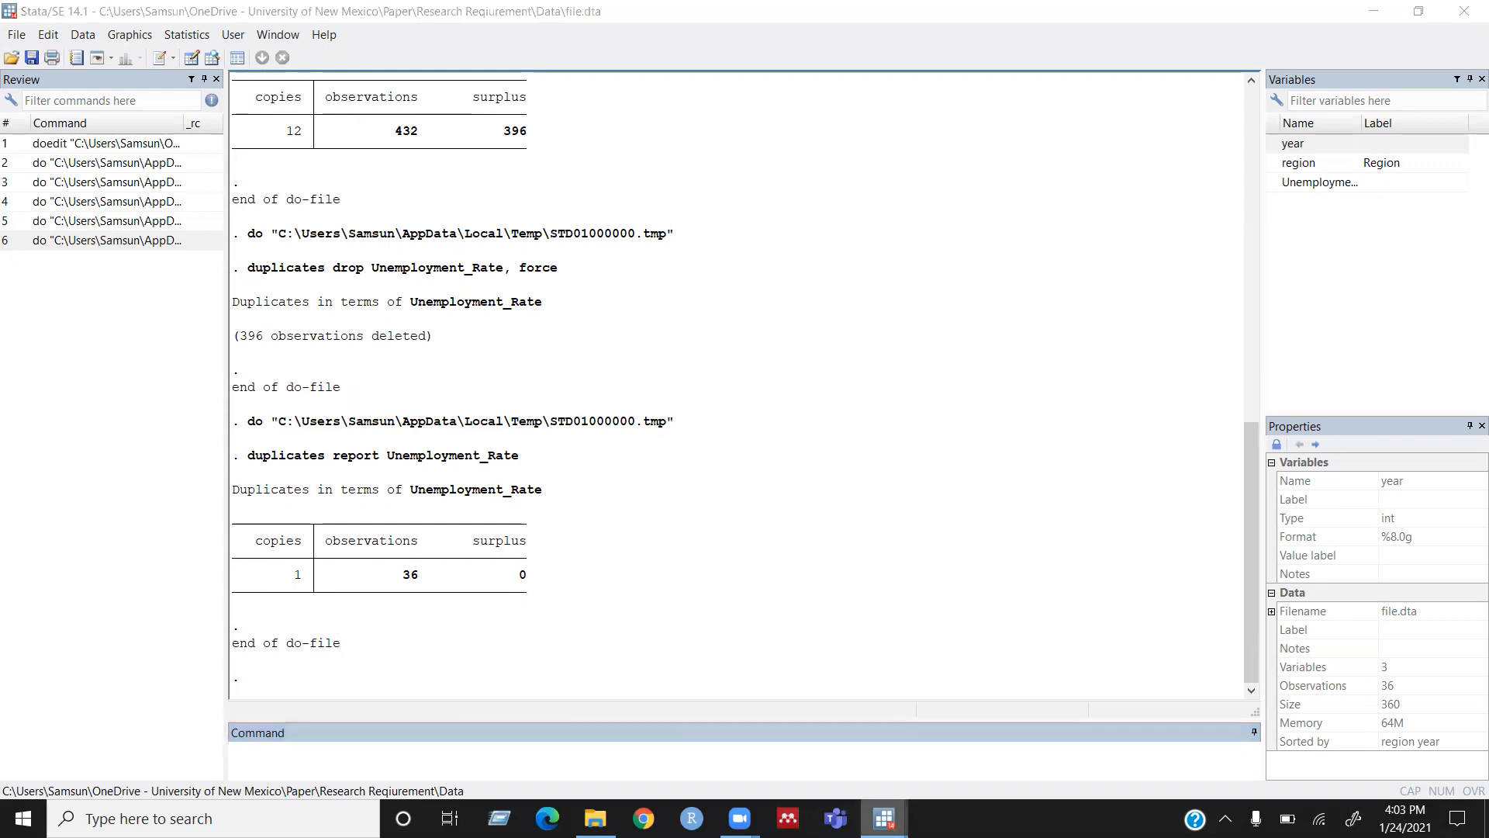
click(937, 752)
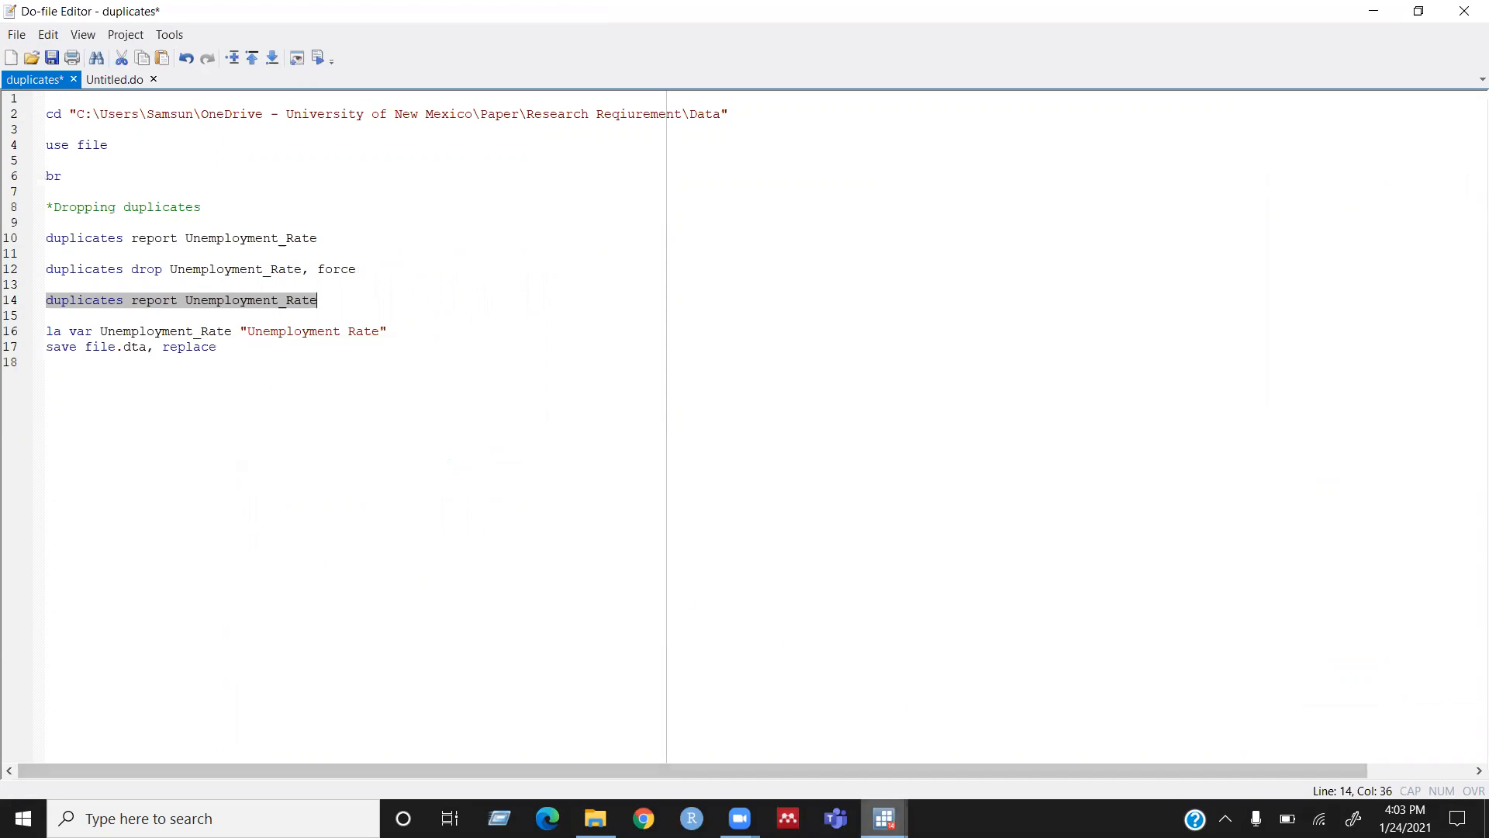
click(776, 732)
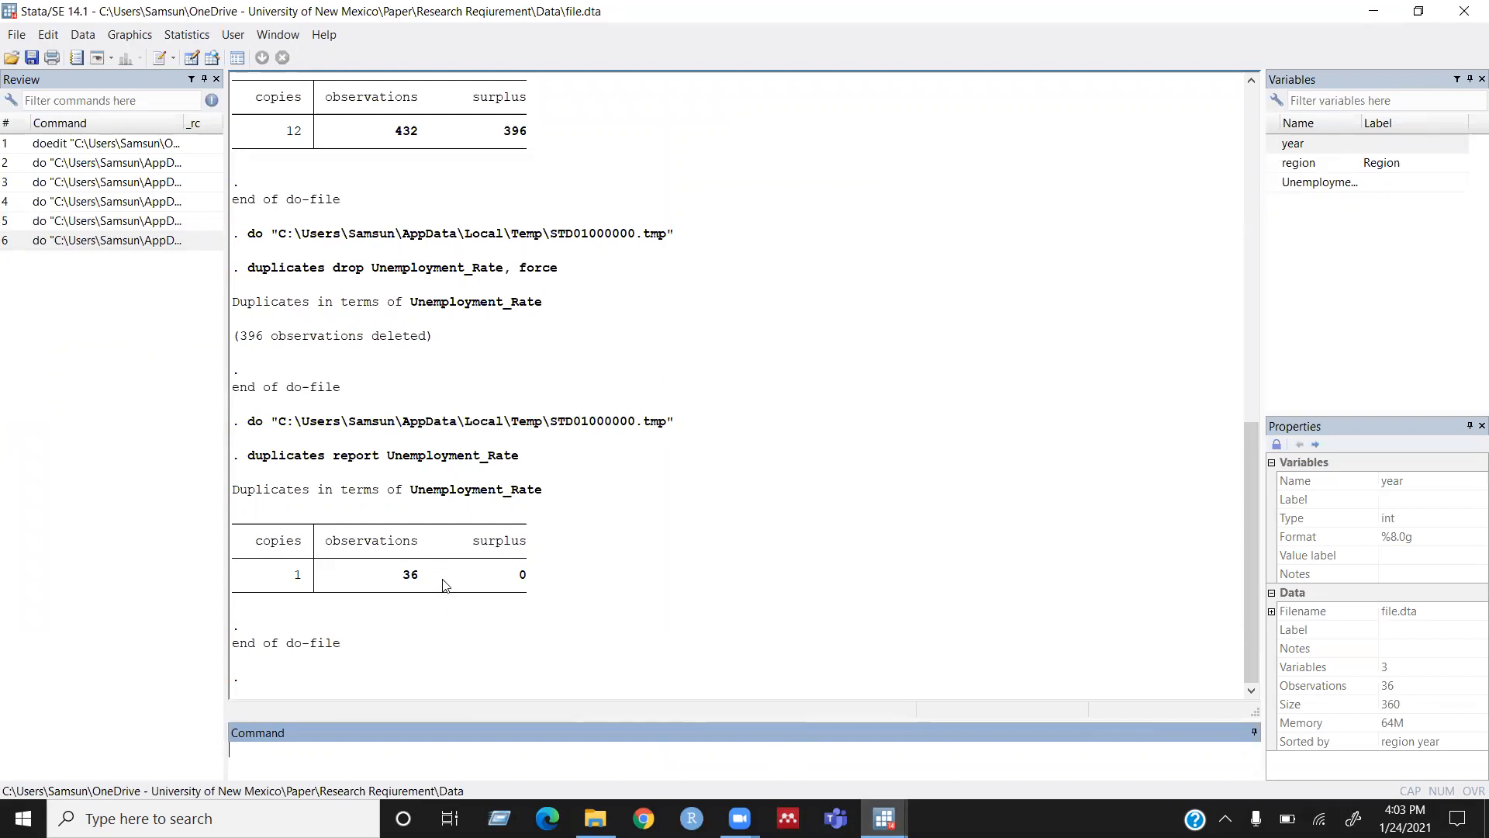
- Minimize the Do-file Editor, Stata results window and File Explorer to reveal the desktop
mouse_move(884, 818)
click(951, 774)
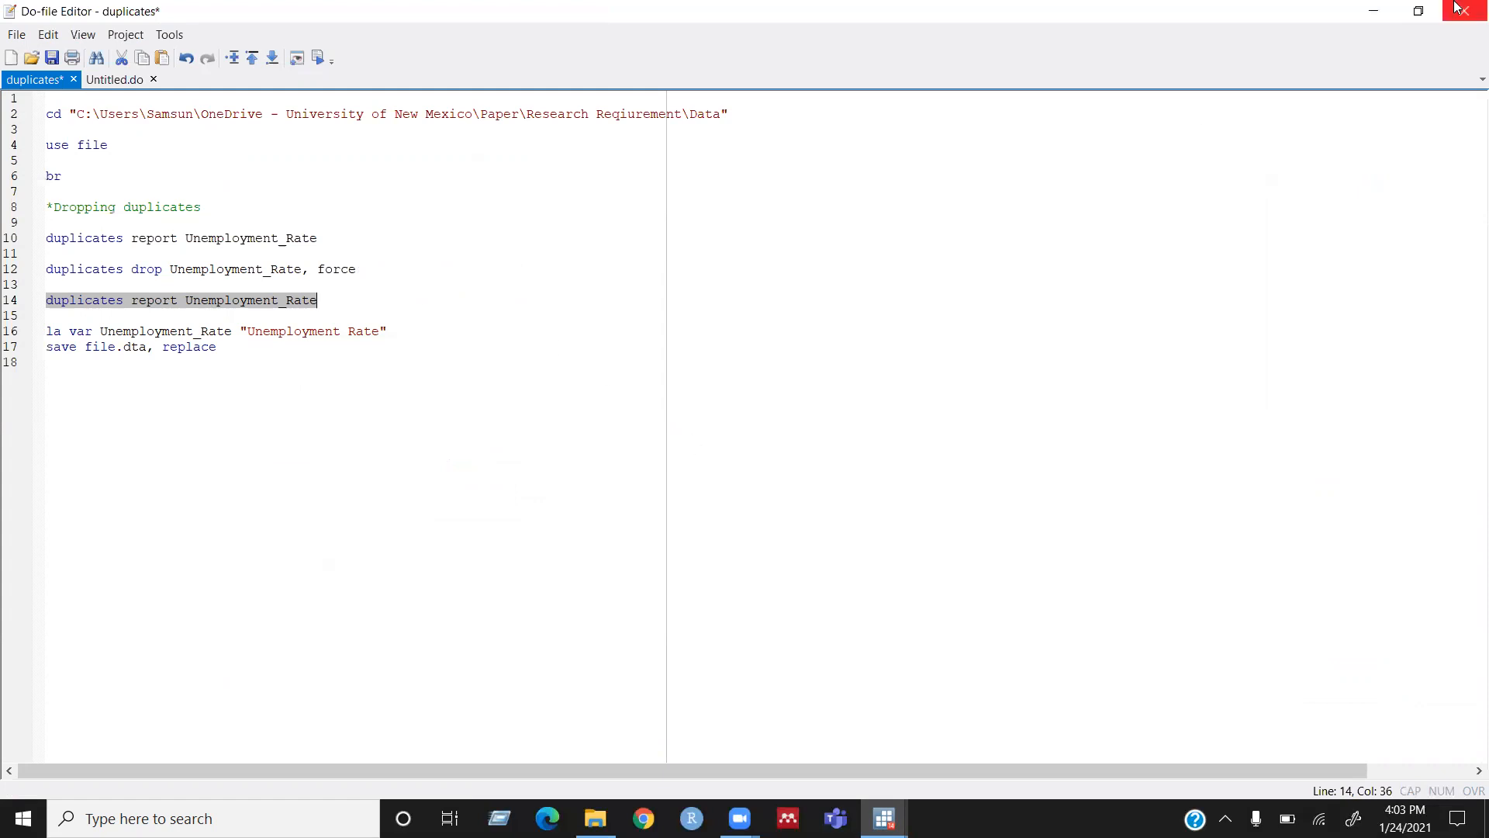
click(1372, 15)
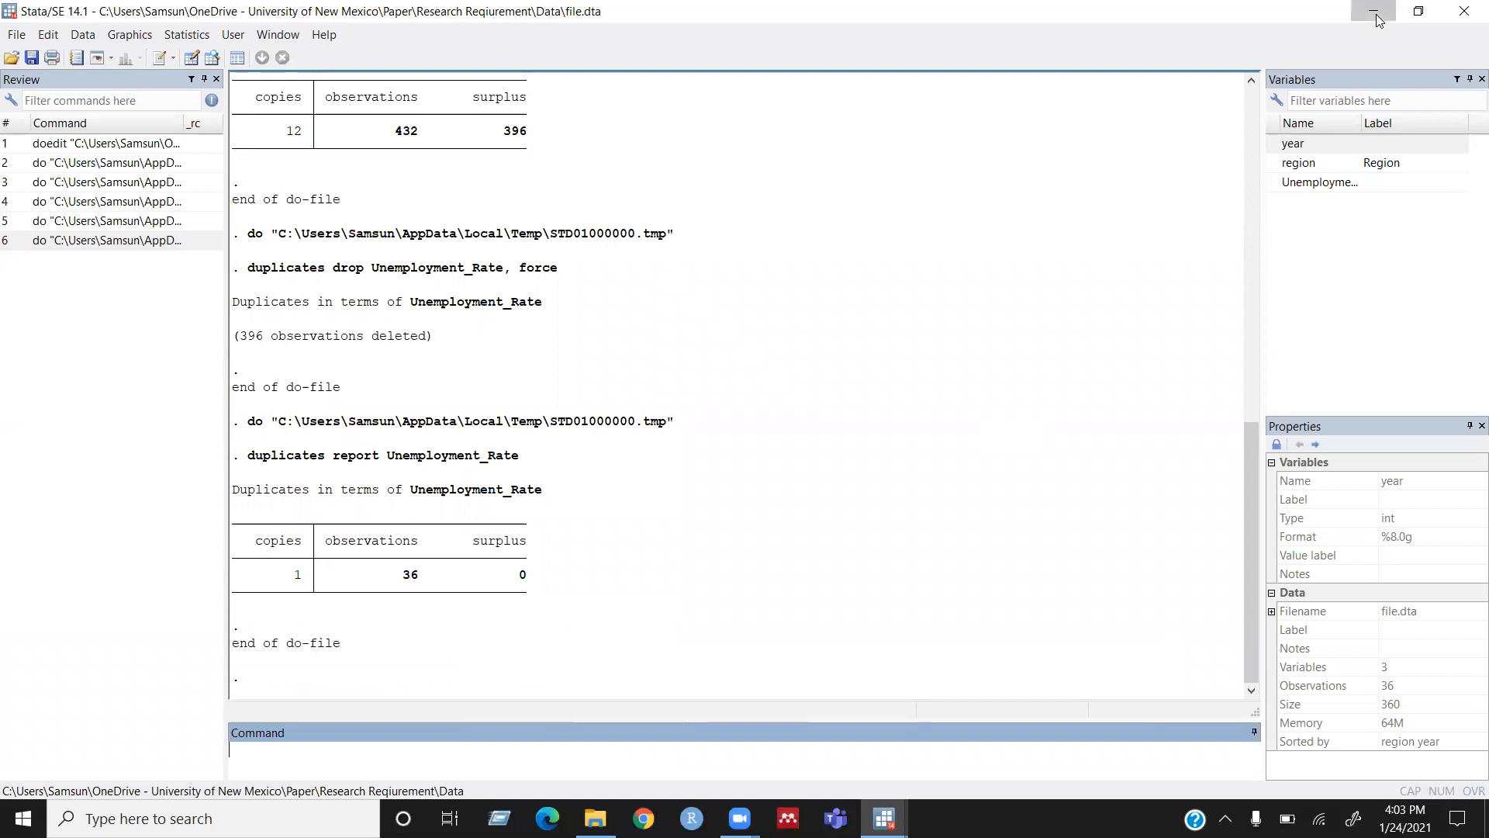
click(1374, 15)
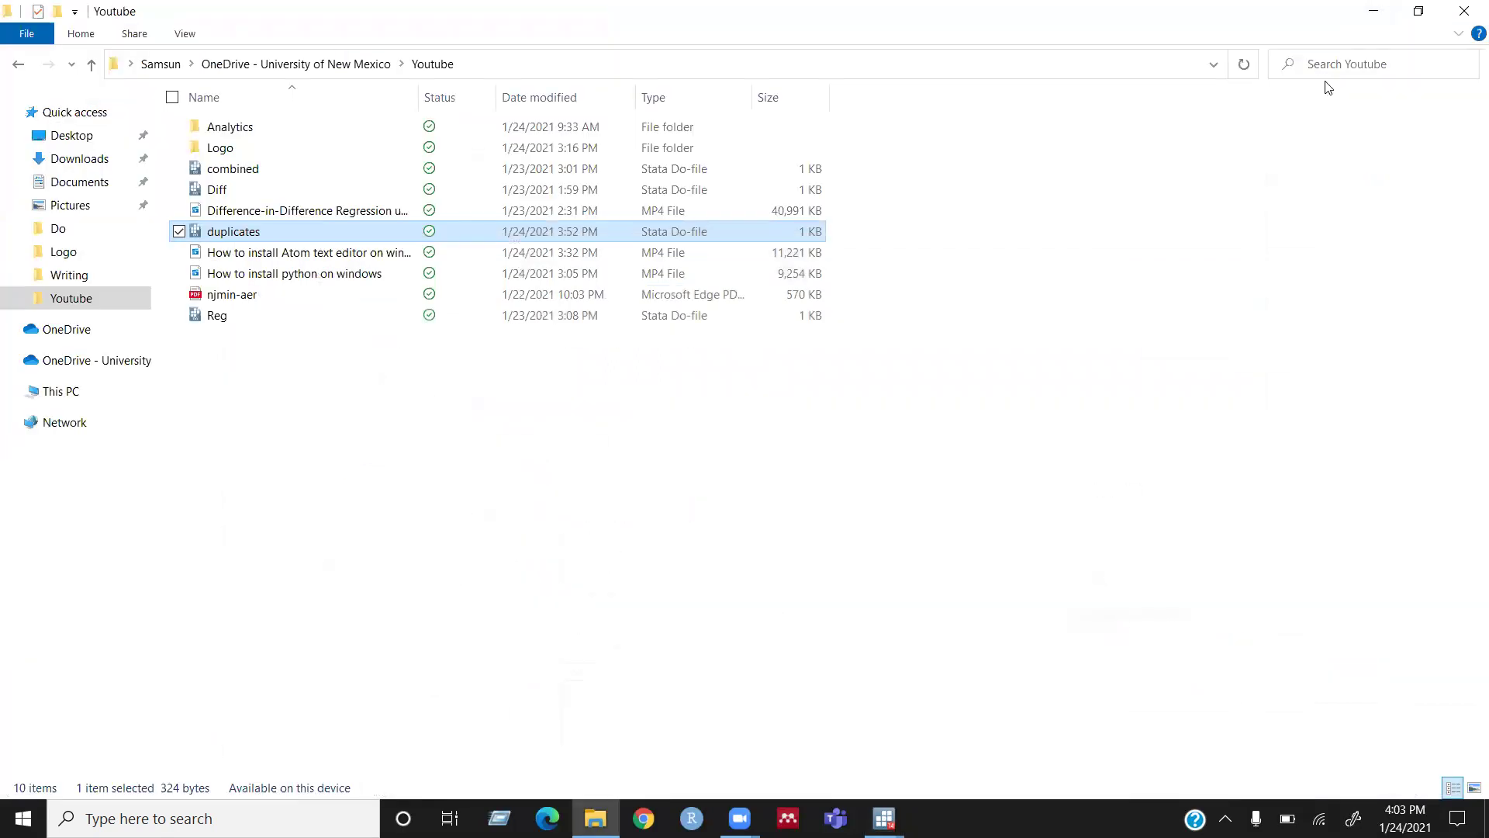
click(1372, 15)
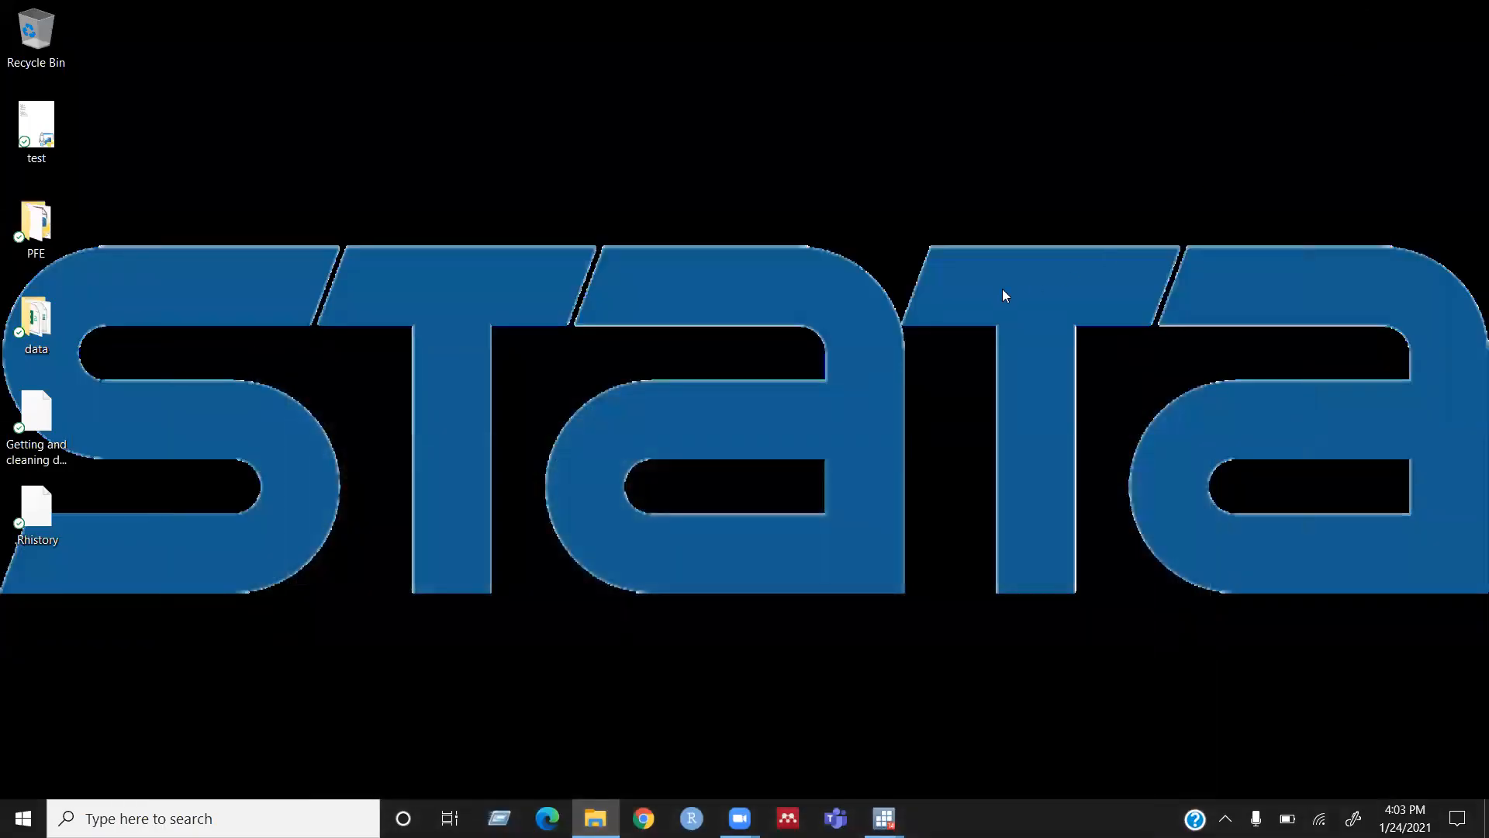